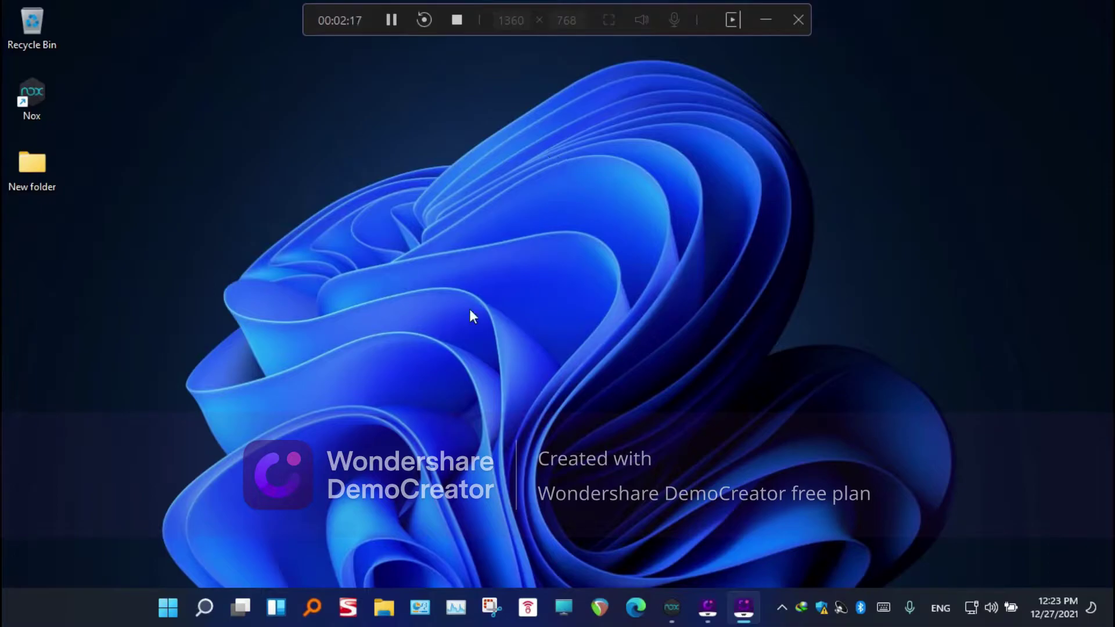
Search for 'sound settings', open the Sound page and scroll down to its Advanced options.
left_click(204, 608)
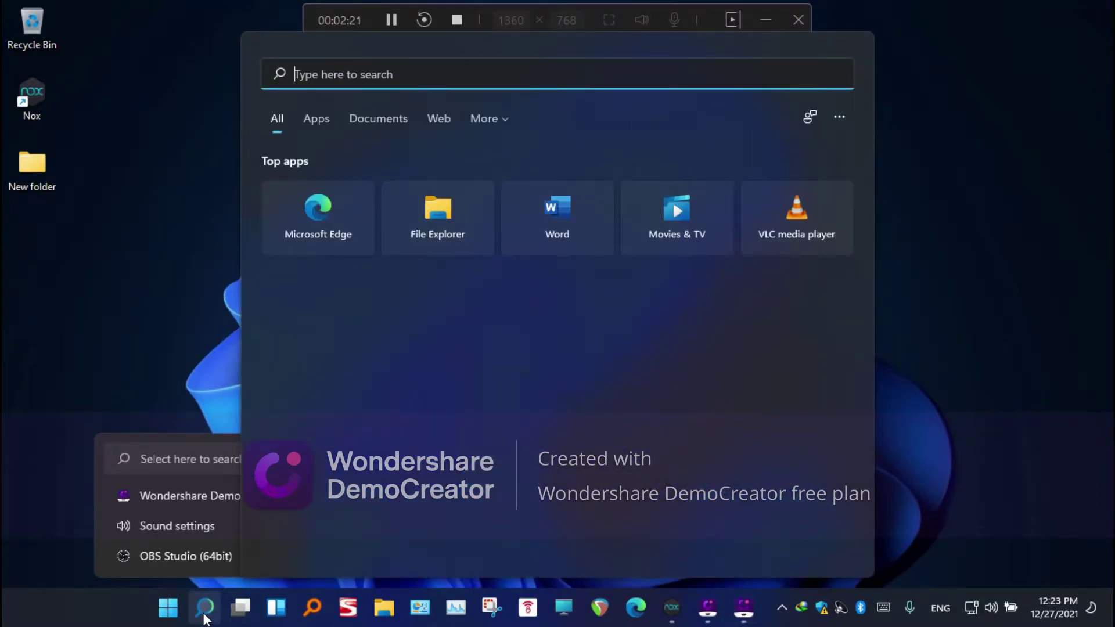
type("soun")
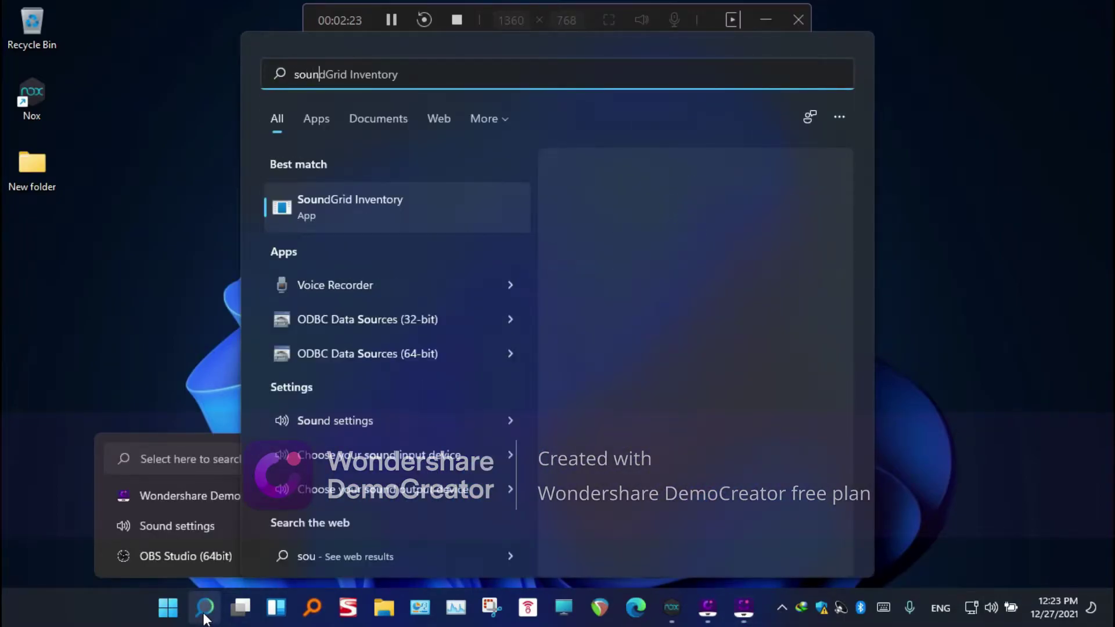
type("d set")
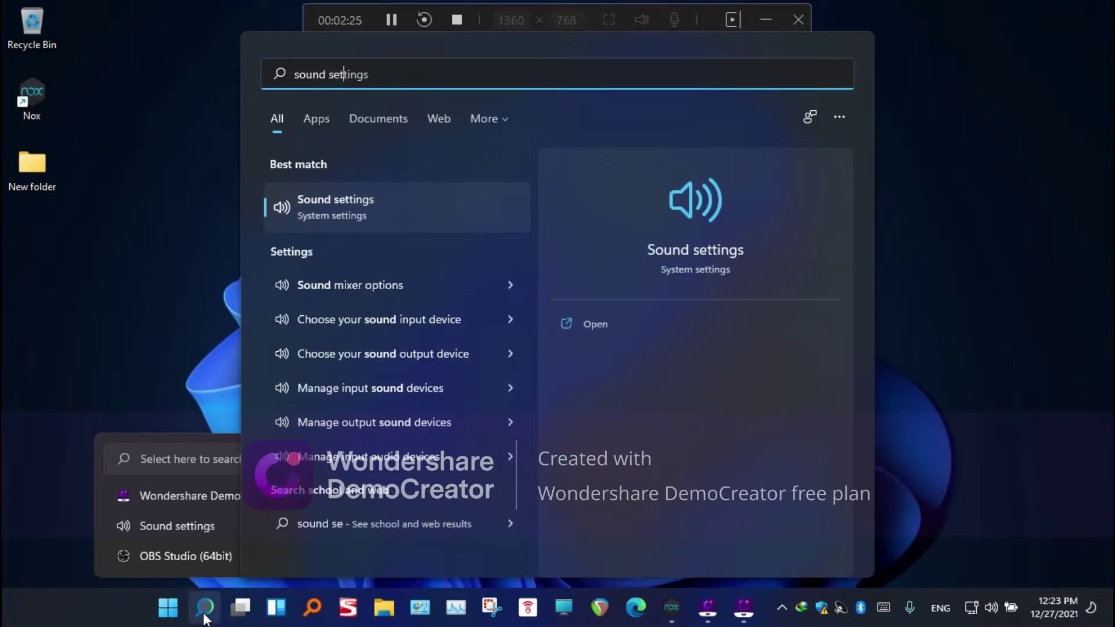
type("ting")
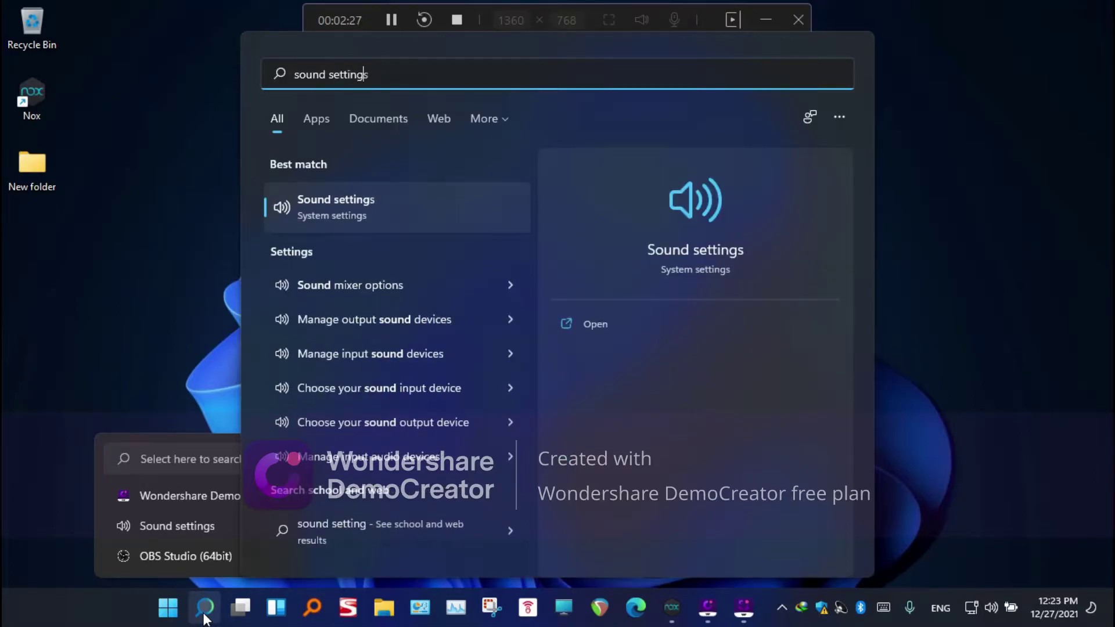
type("s")
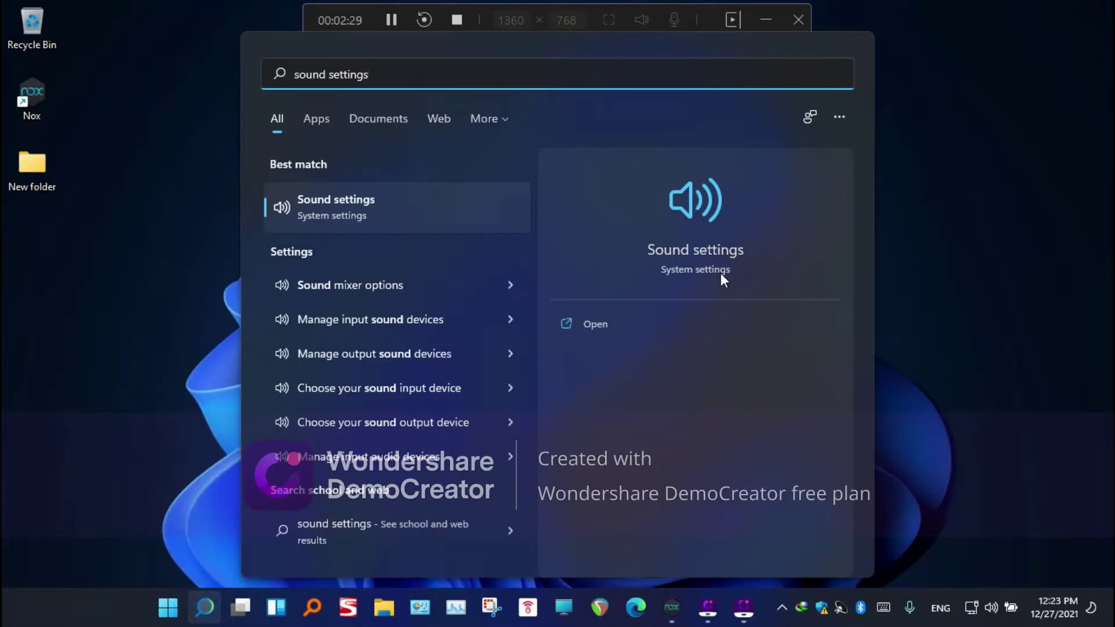
left_click(708, 254)
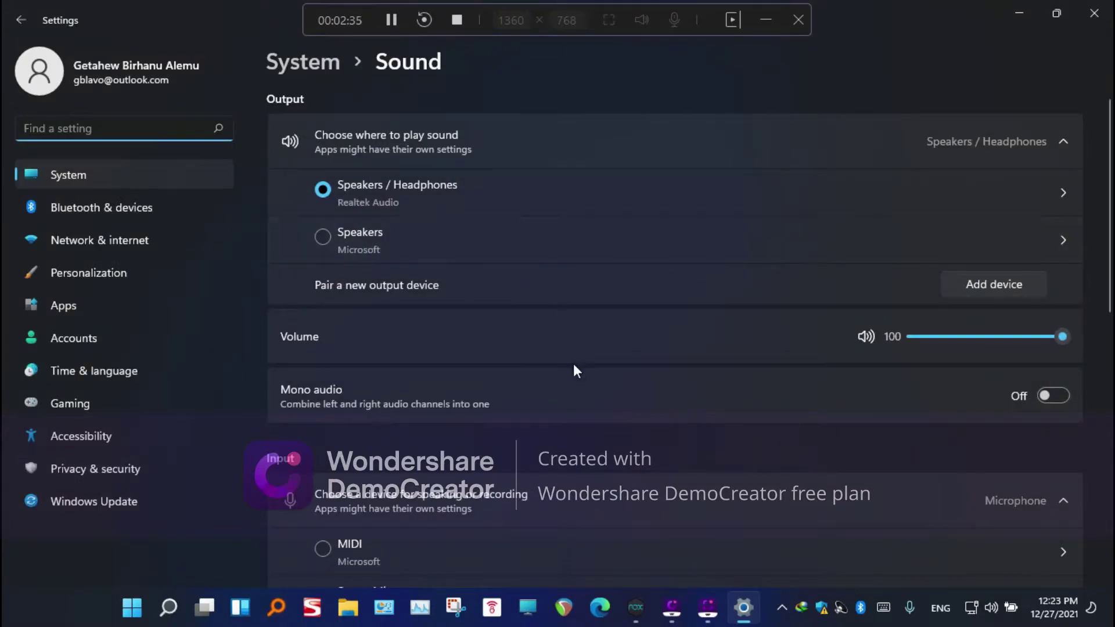
scroll(573, 364, "down", 10)
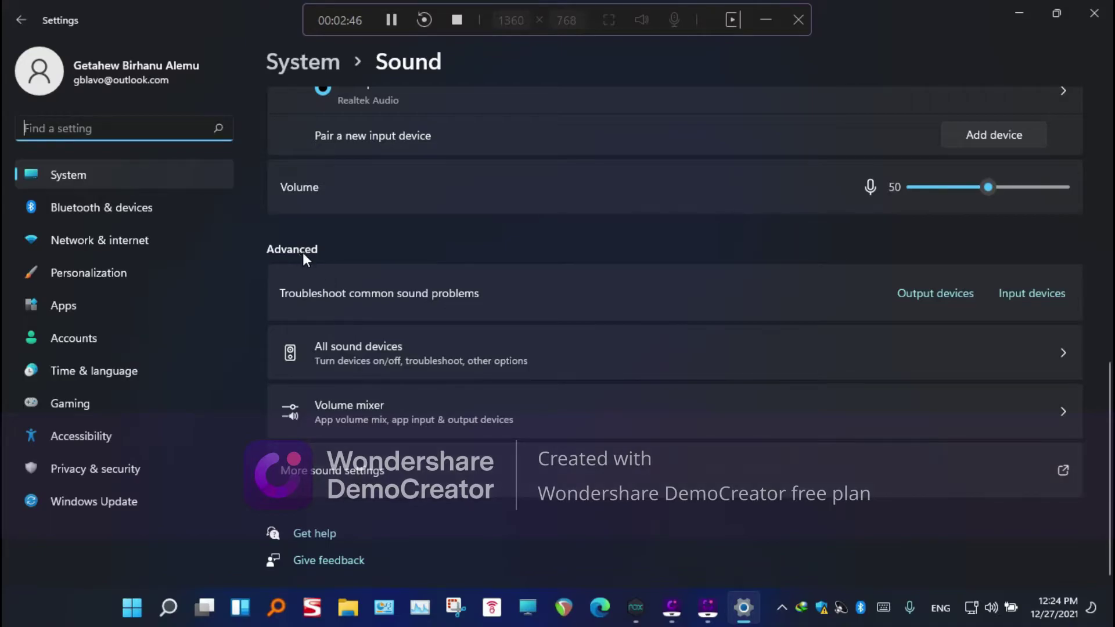
Open More sound settings, then disable and re-enable the Microsoft Speakers playback device.
left_click(356, 481)
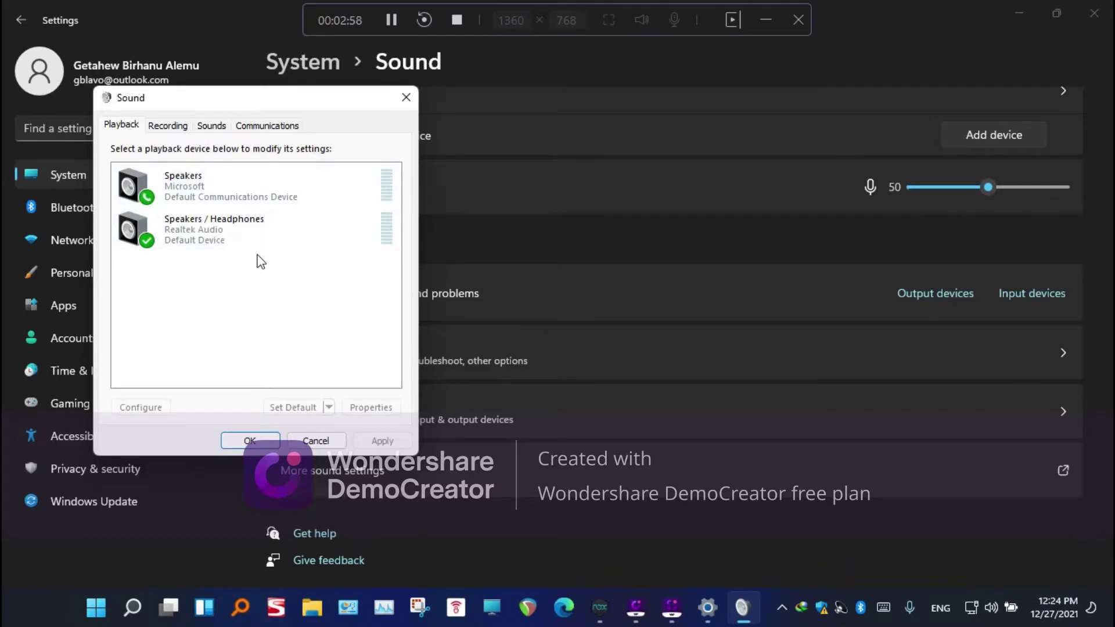
right_click(189, 183)
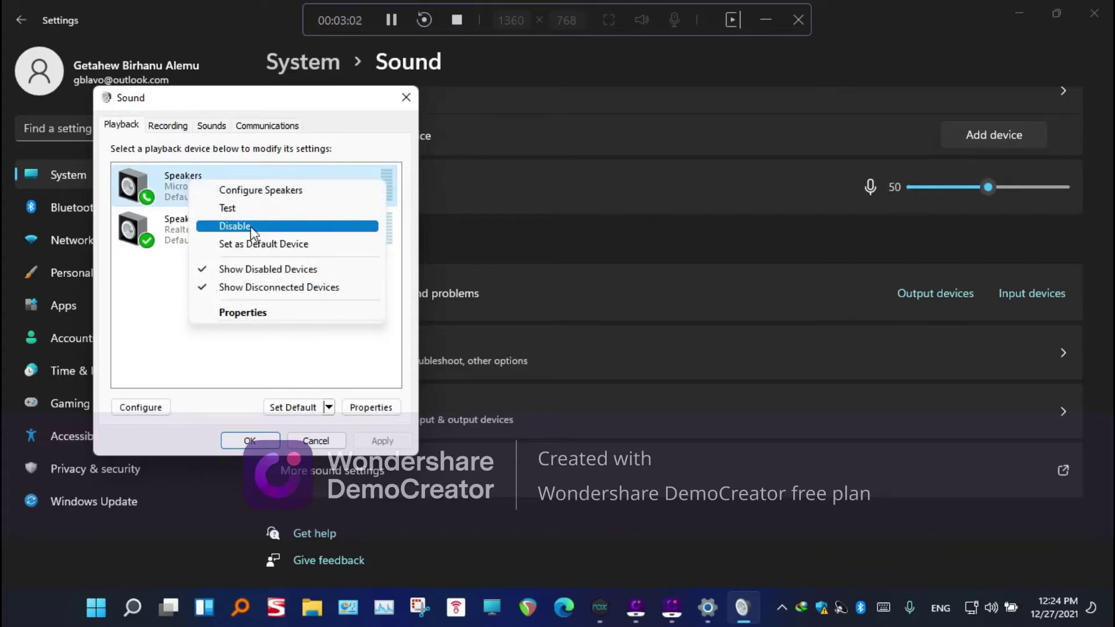
left_click(250, 226)
right_click(189, 181)
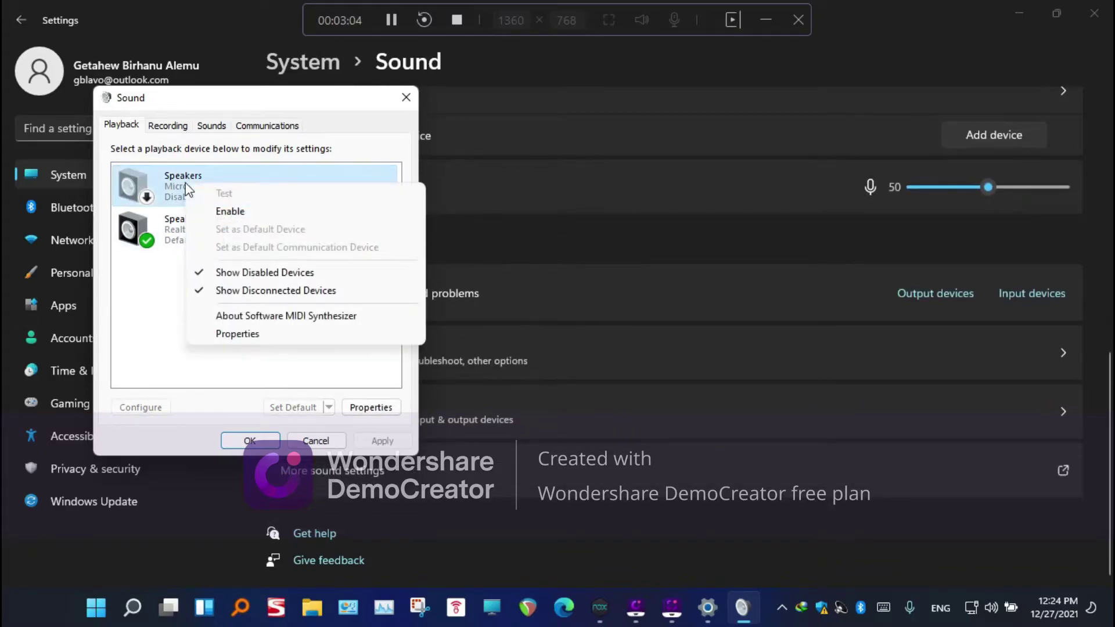
left_click(221, 209)
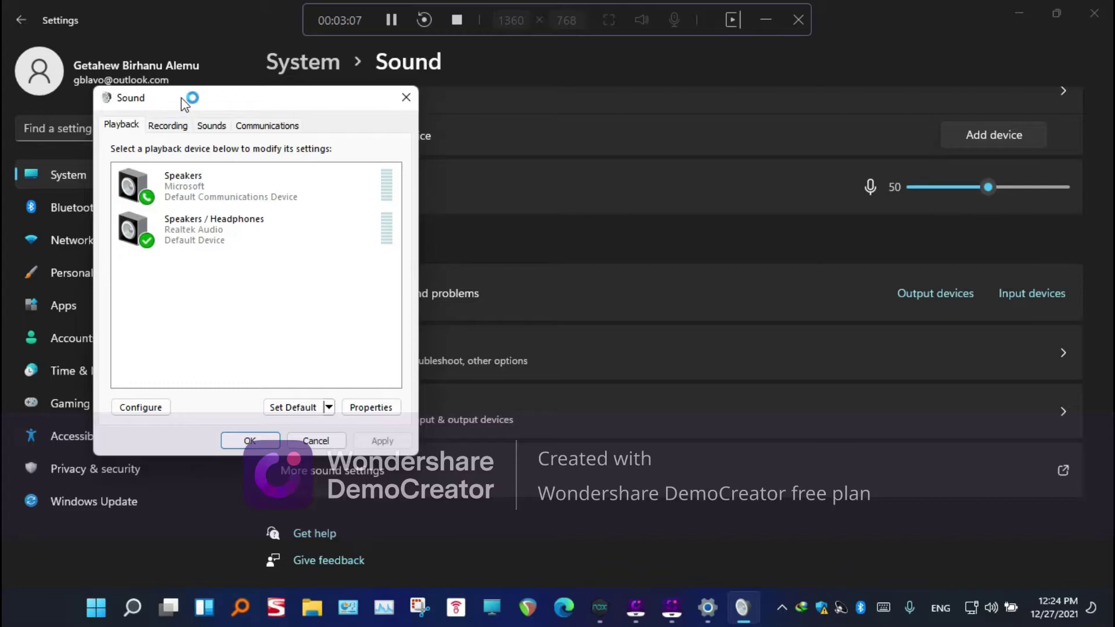
On the Recording tab, enable the Stereo Mix device so it shows Ready.
left_click(168, 126)
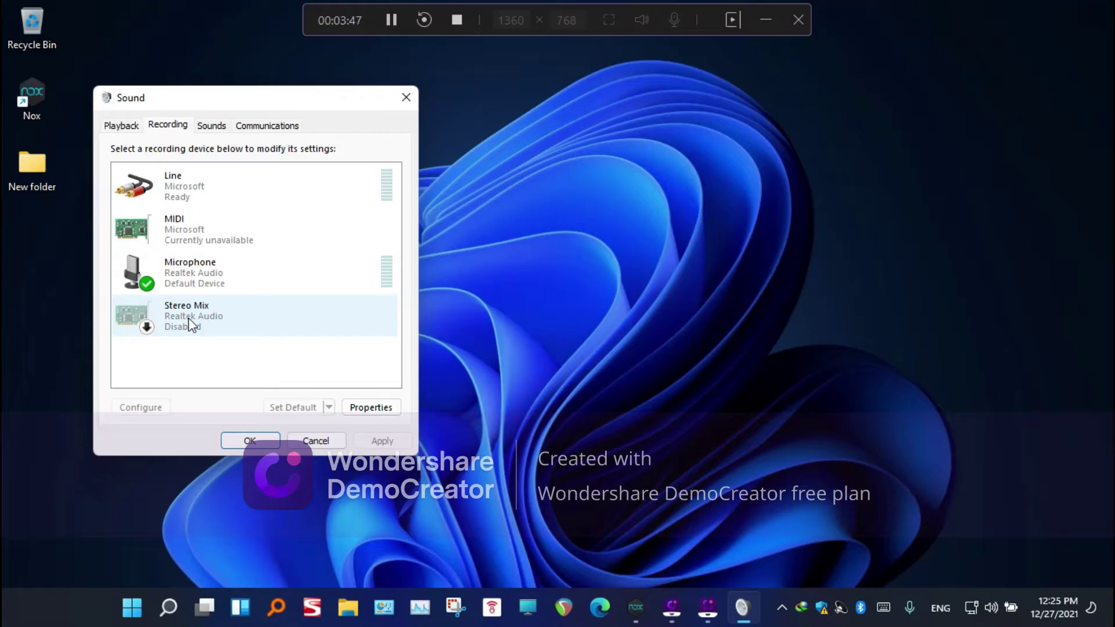
right_click(189, 323)
left_click(235, 328)
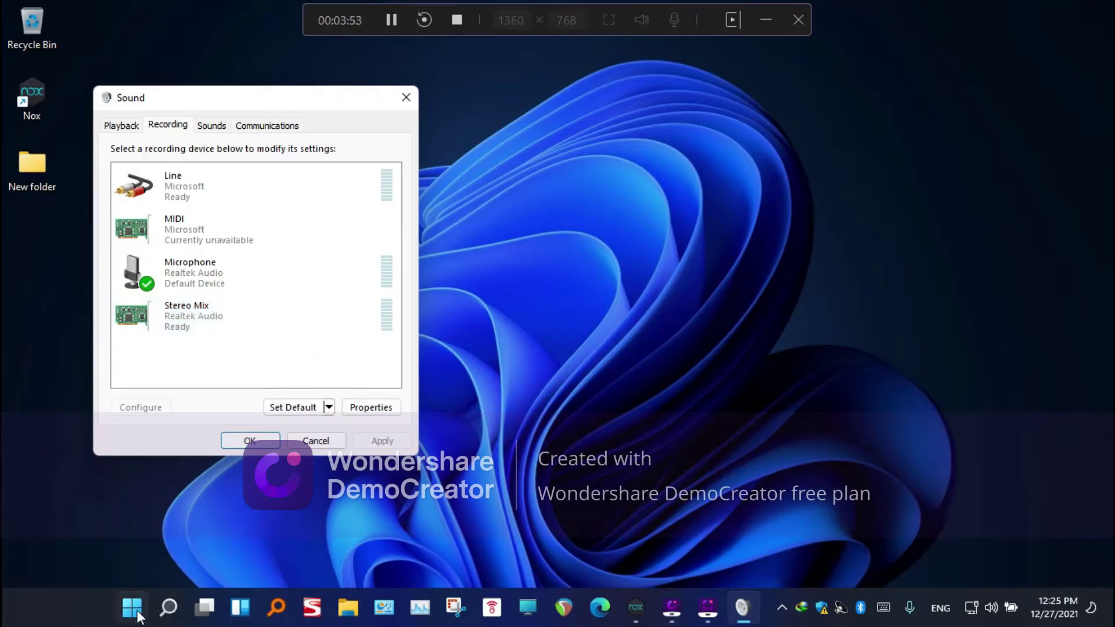
Search for 'sound settings' again and go to the Volume mixer's Apps list.
left_click(168, 608)
type("s")
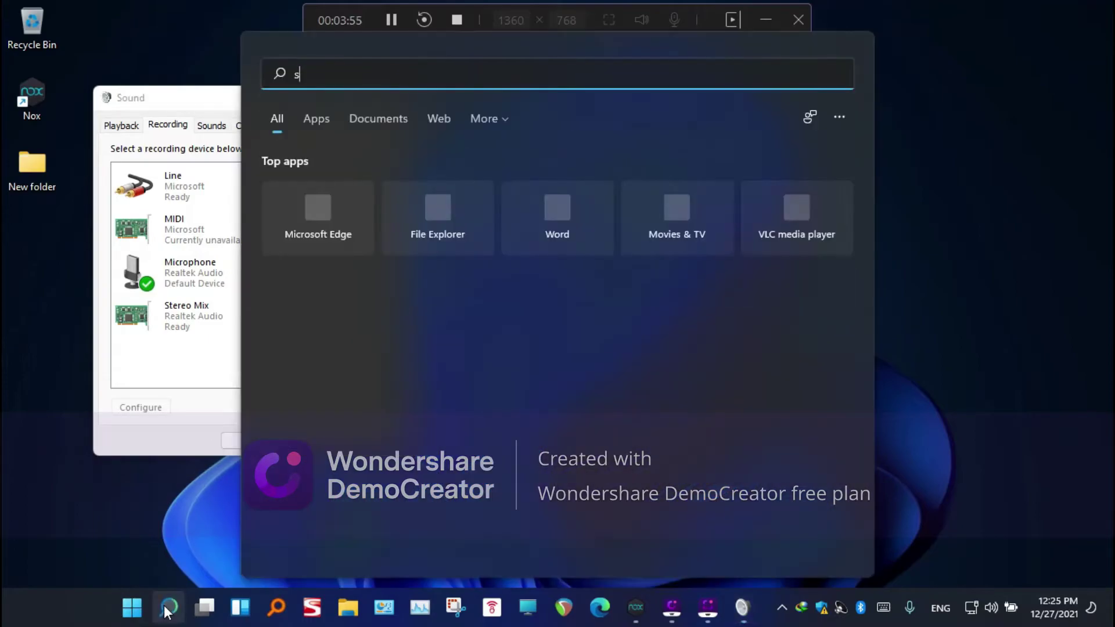
type("ound se")
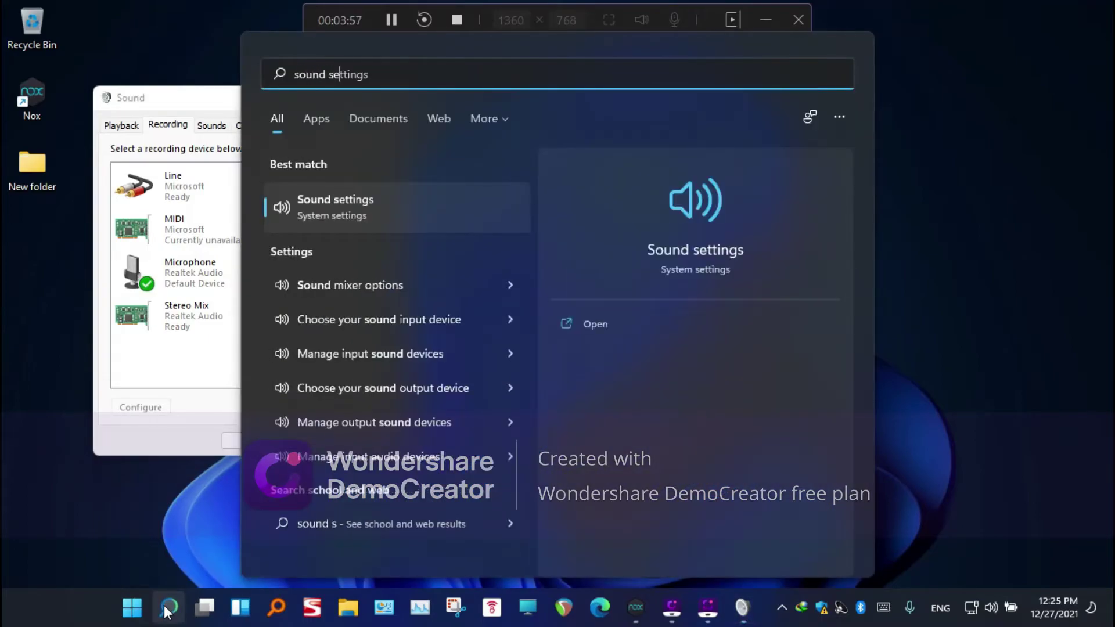
type("ttings")
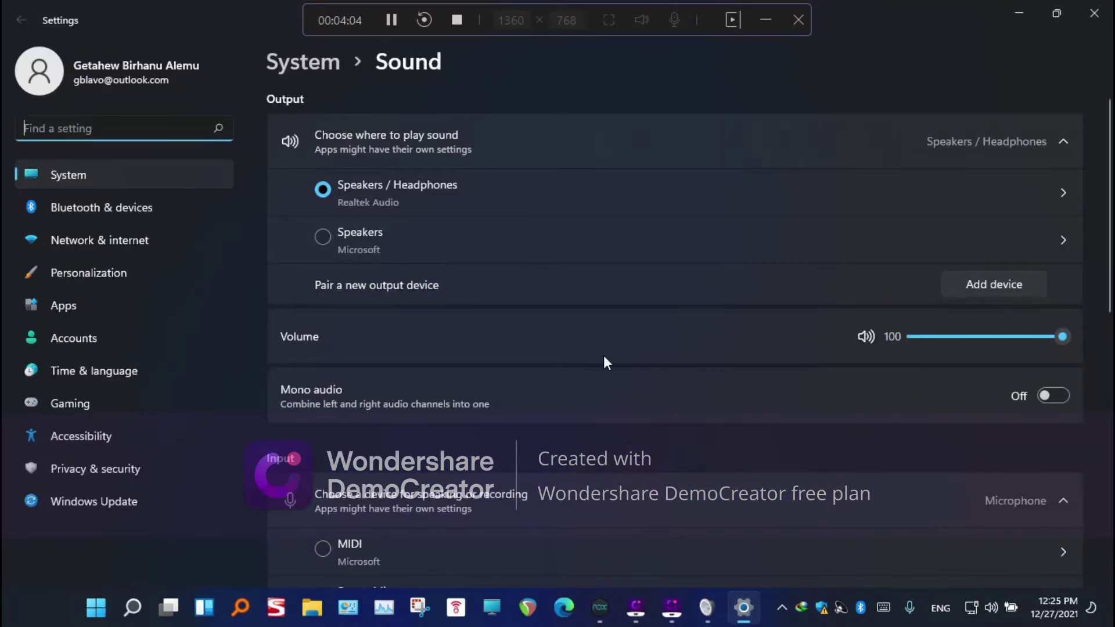
scroll(606, 363, "down", 5)
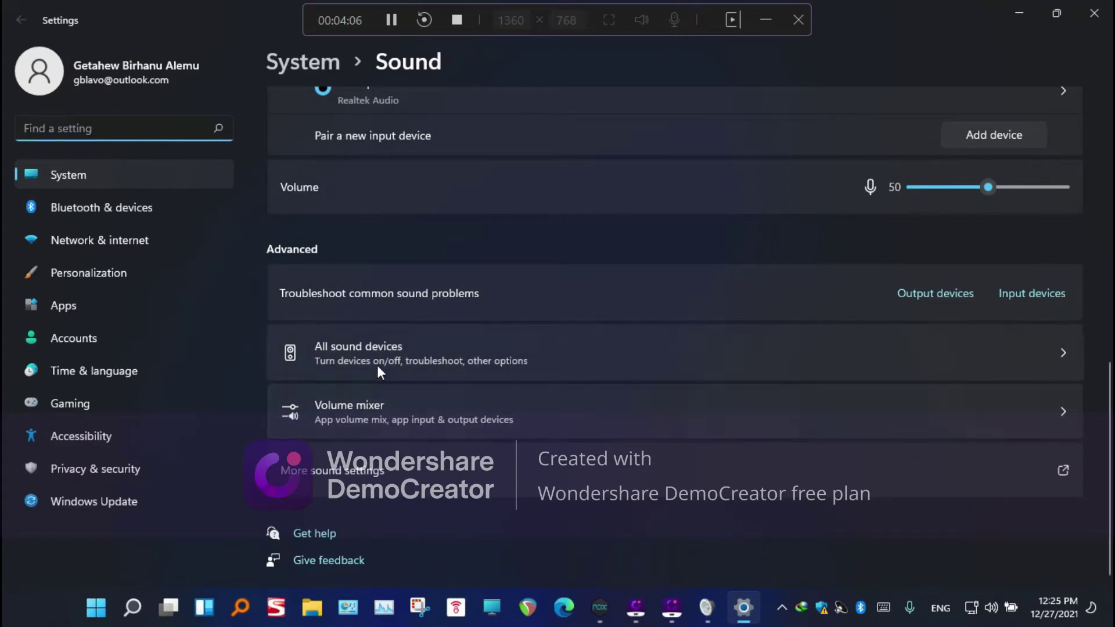
left_click(337, 253)
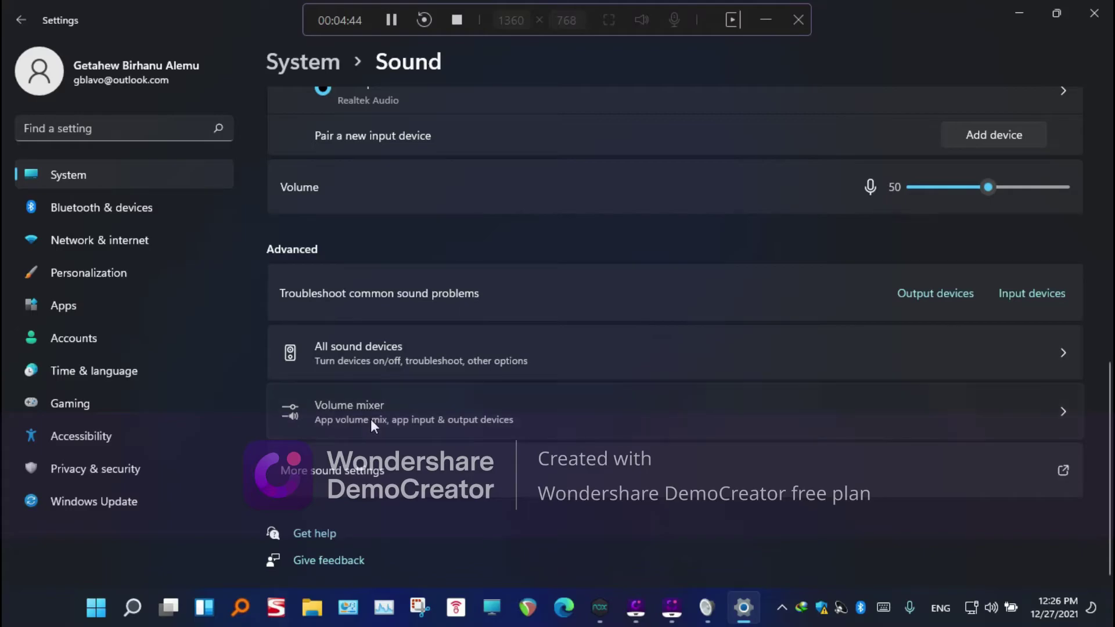
left_click(370, 419)
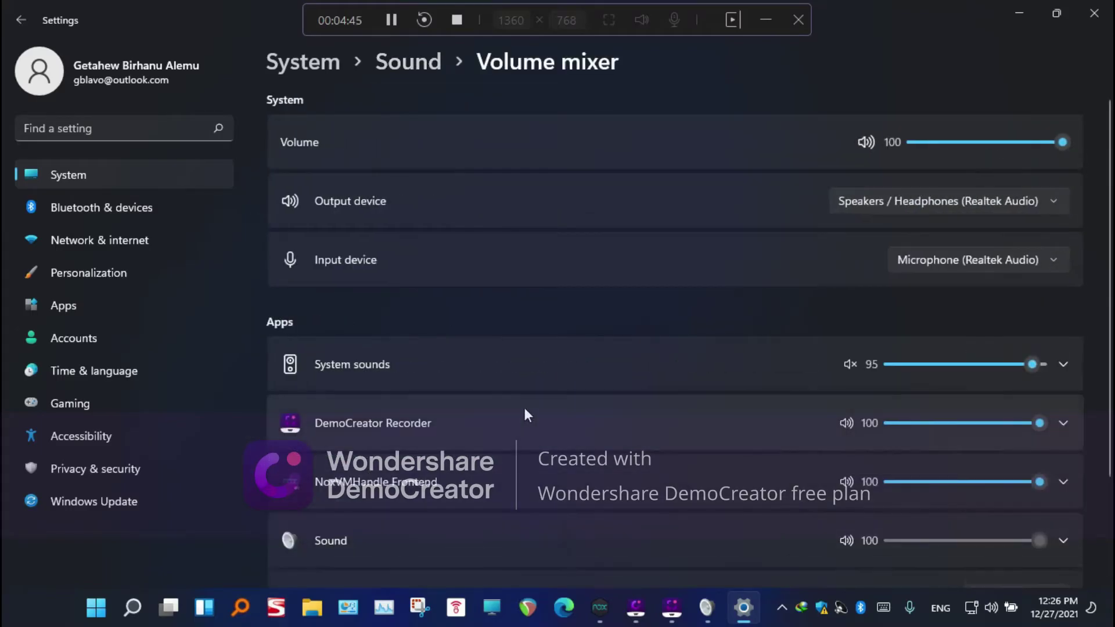
scroll(649, 435, "down", 3)
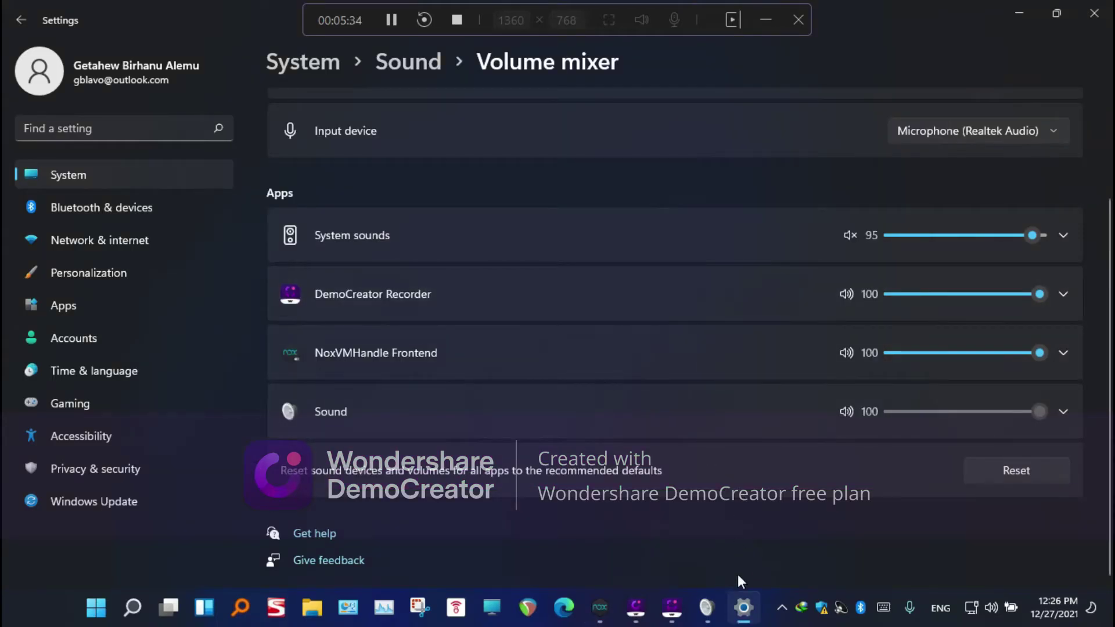
Minimize NoxPlayer and set NoxVMHandle Frontend's input device to Stereo Mix (Realtek Audio).
left_click(600, 607)
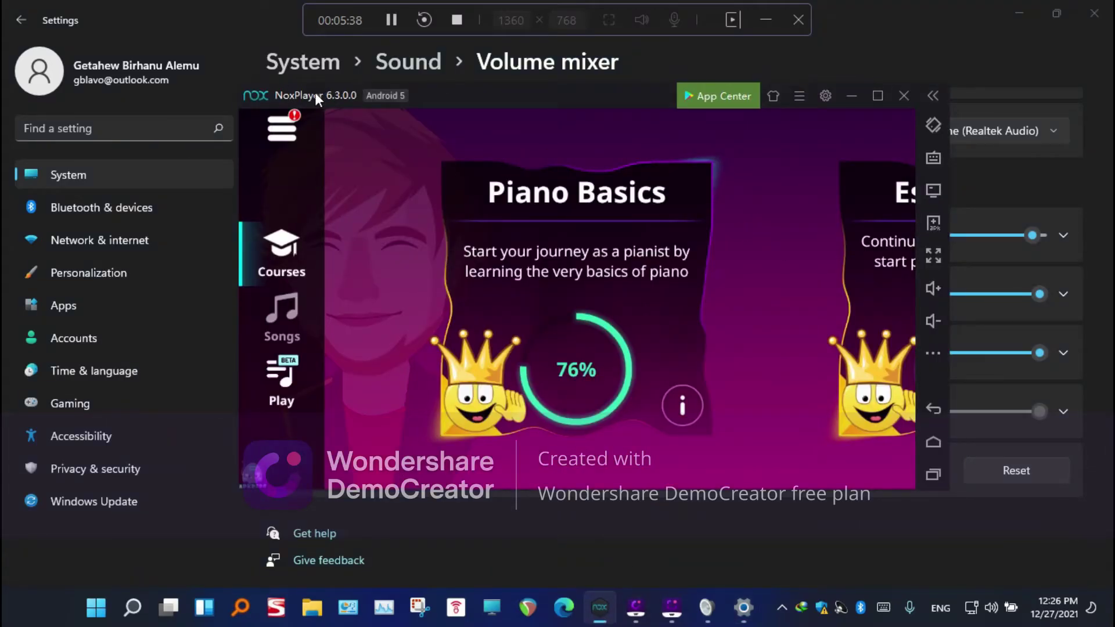
left_click(853, 96)
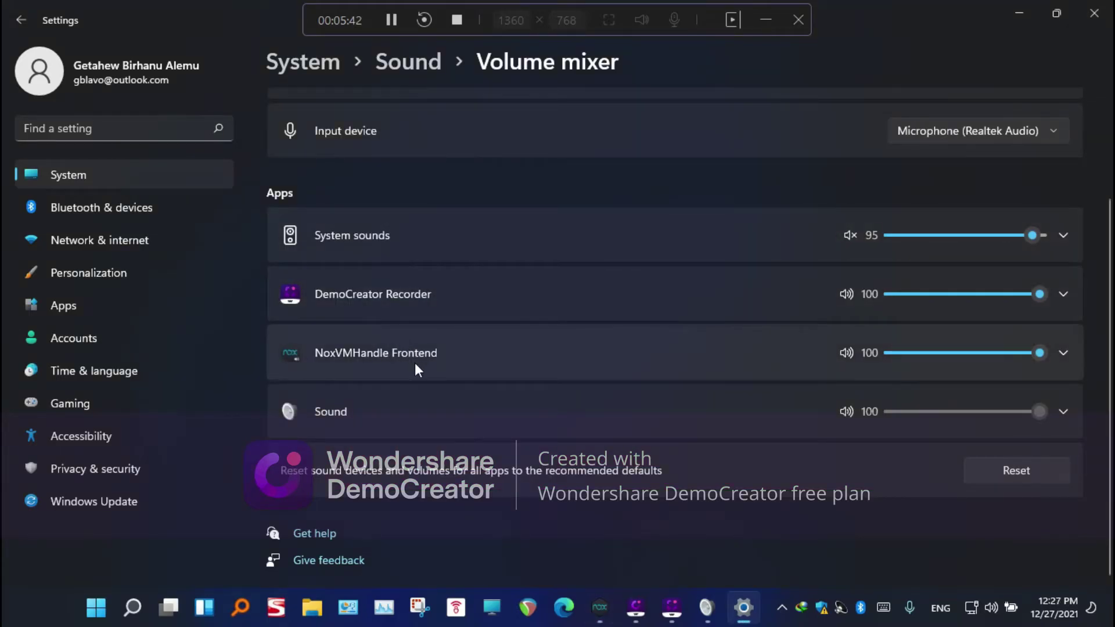
left_click(375, 359)
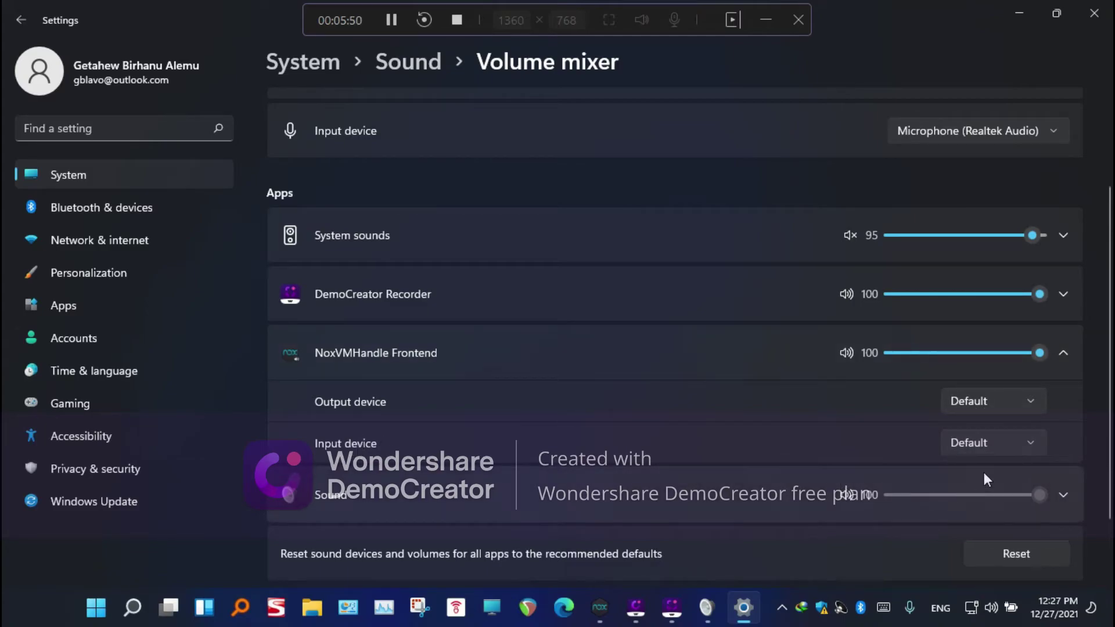
left_click(1034, 442)
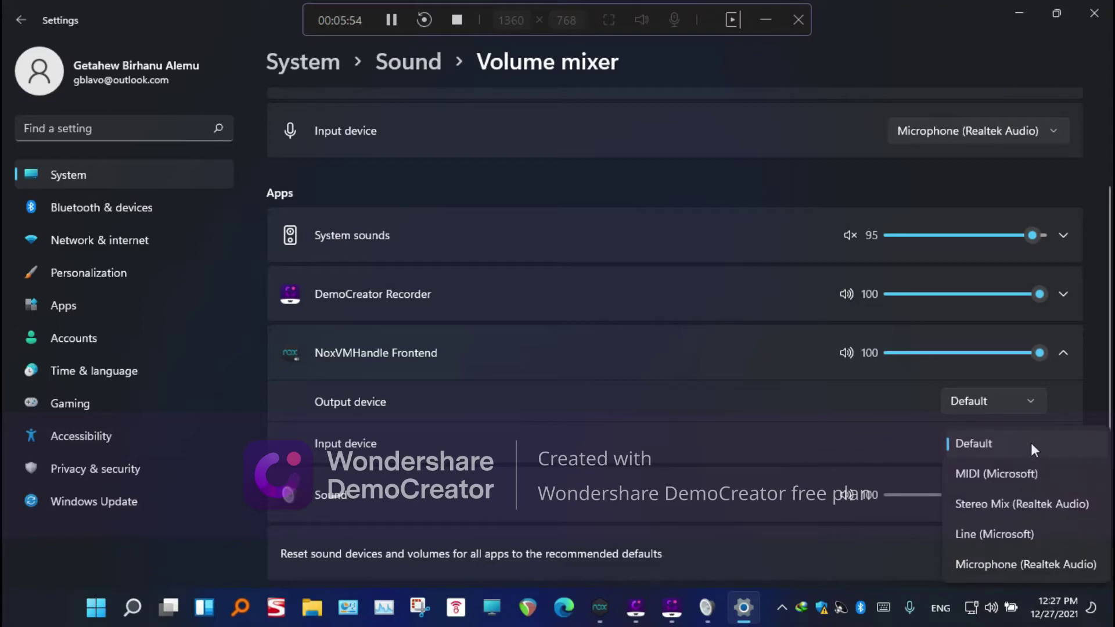
left_click(1020, 505)
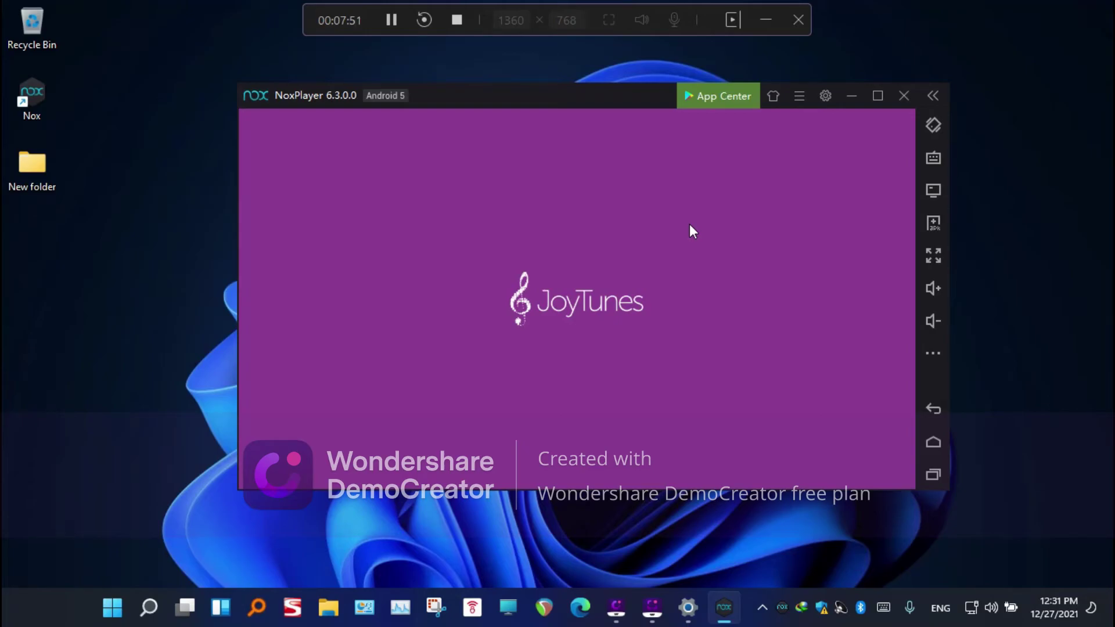
Start the JoyTunes piano lesson in NoxPlayer, then switch to REAPER.
left_click(392, 20)
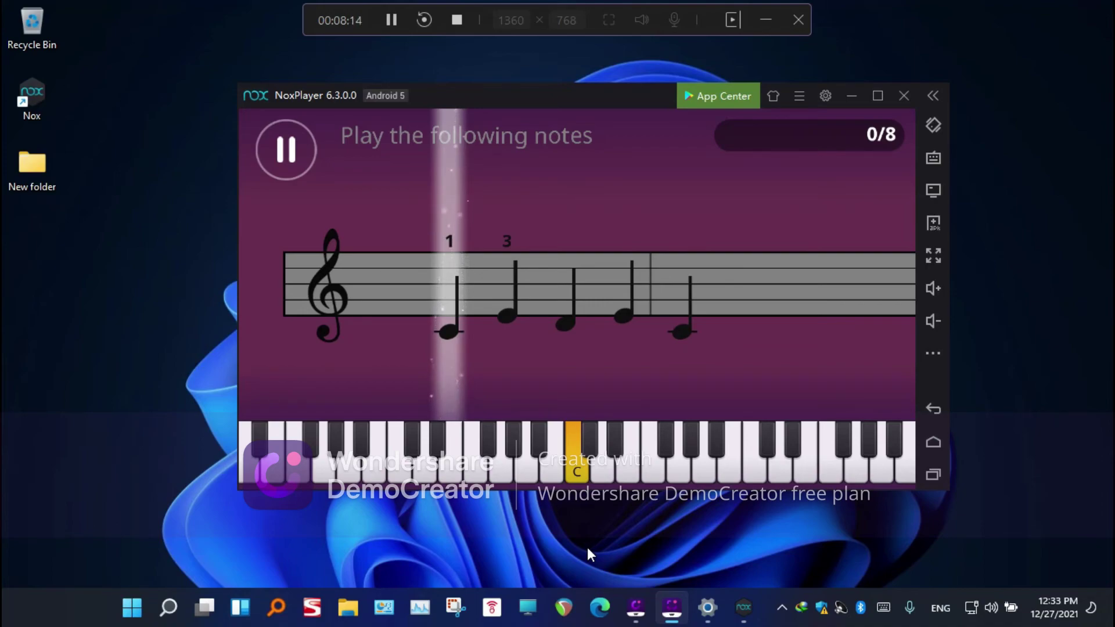
left_click(564, 607)
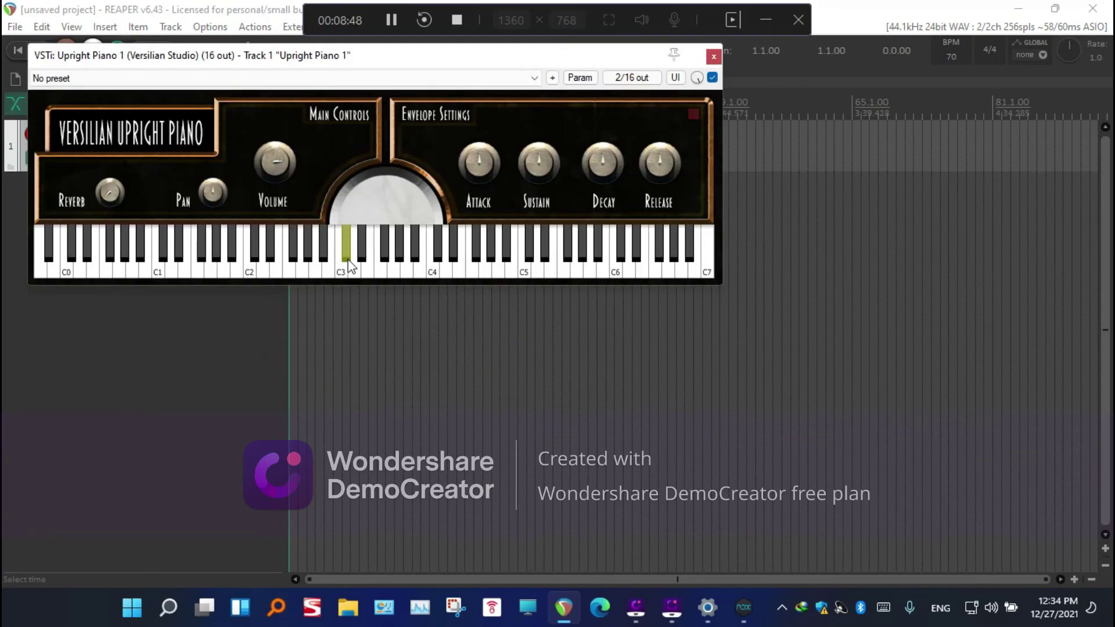
Test a note on the Upright Piano instrument and open the Virtual MIDI keyboard beside the lesson.
left_click(347, 258)
left_click(391, 21)
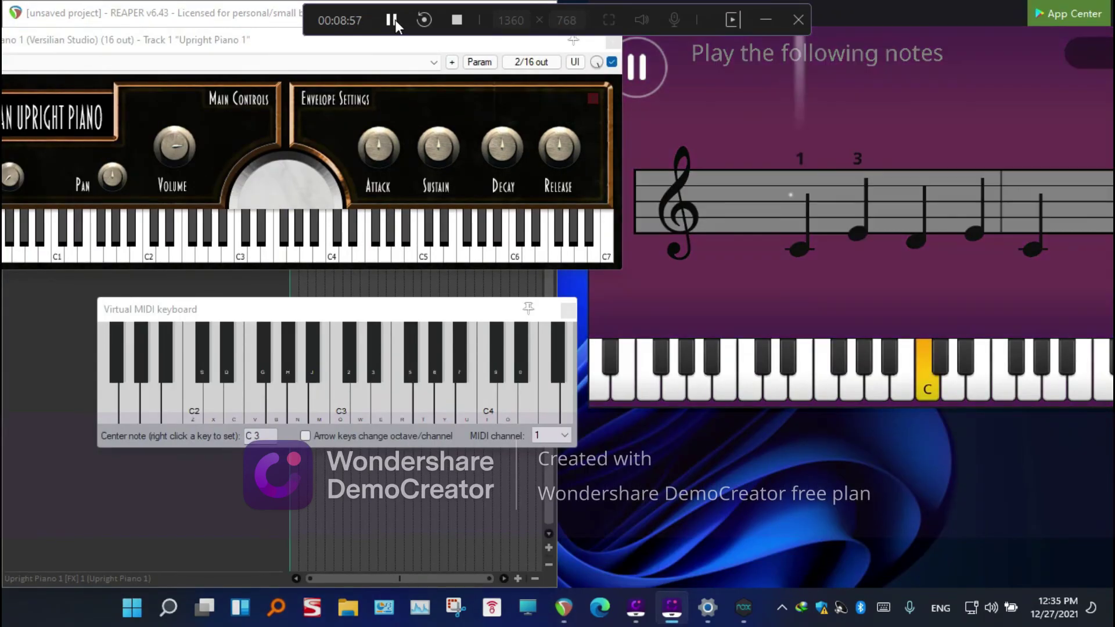
Play C, E, D, E, C on the Virtual MIDI keyboard (keys Q, E, W, E, Q).
left_click(395, 19)
left_click(238, 308)
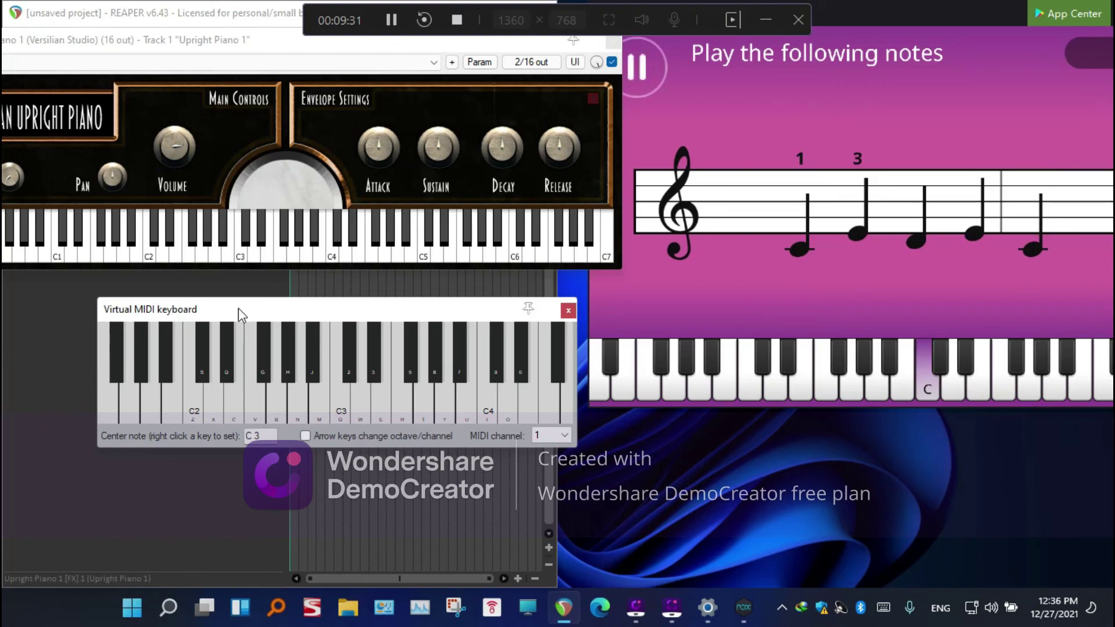
key("q")
key("e")
key("w")
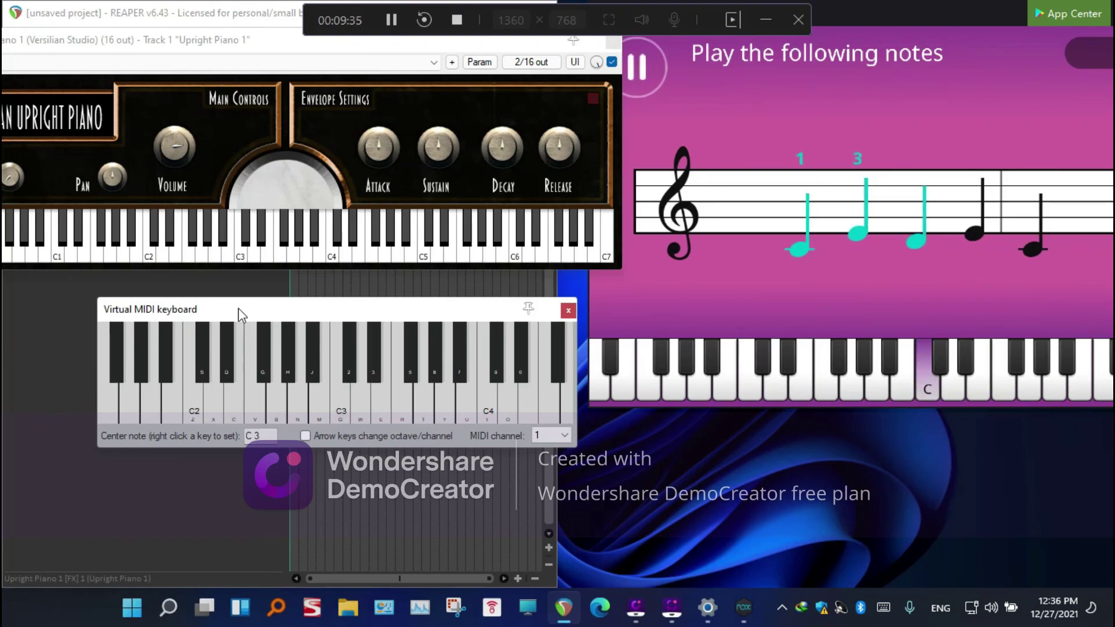
key("e")
key("q")
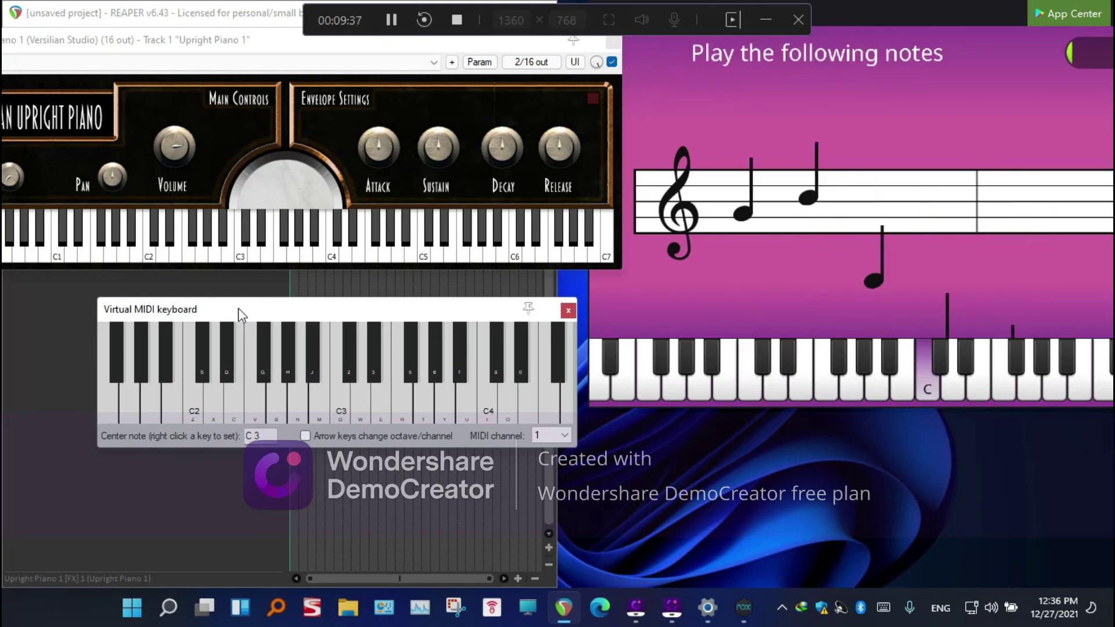
left_click(635, 73)
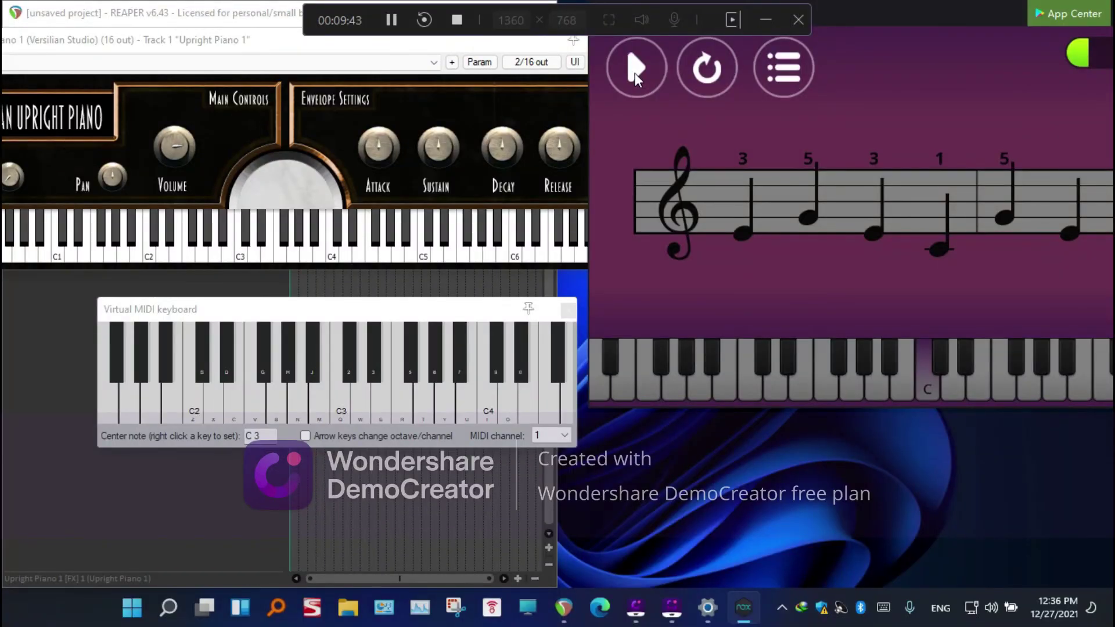